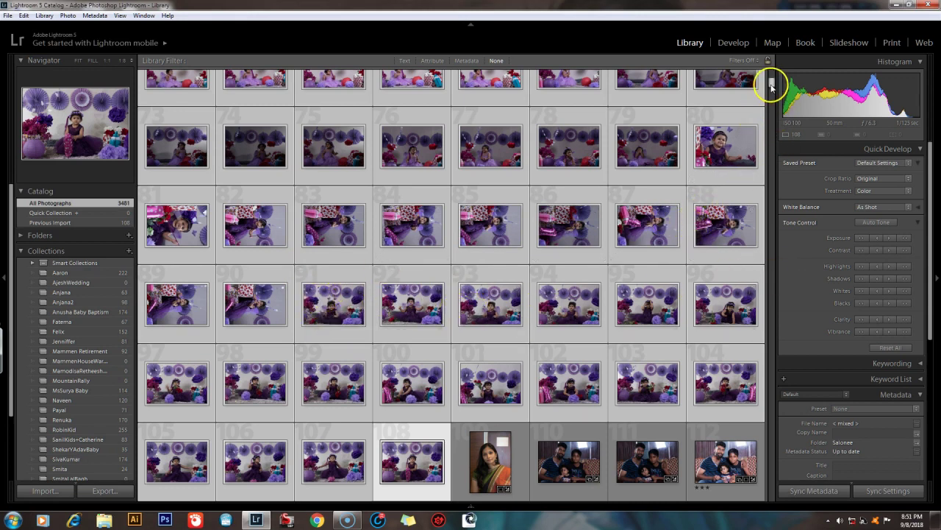
Step: Examine the newly imported photos in the All Photographs grid, from photo 1 through the last one, photo 108
drag(771, 83, 772, 71)
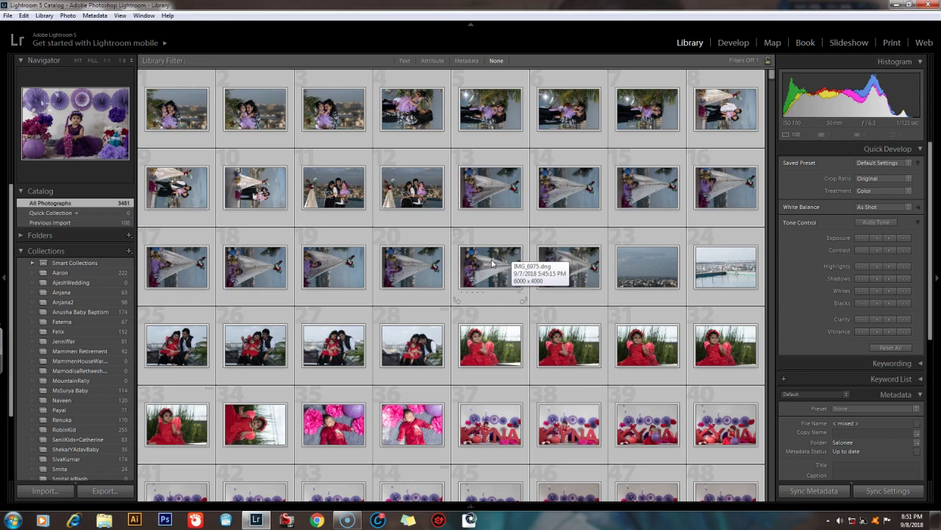
scroll(772, 75, down, 2)
scroll(772, 76, up, 2)
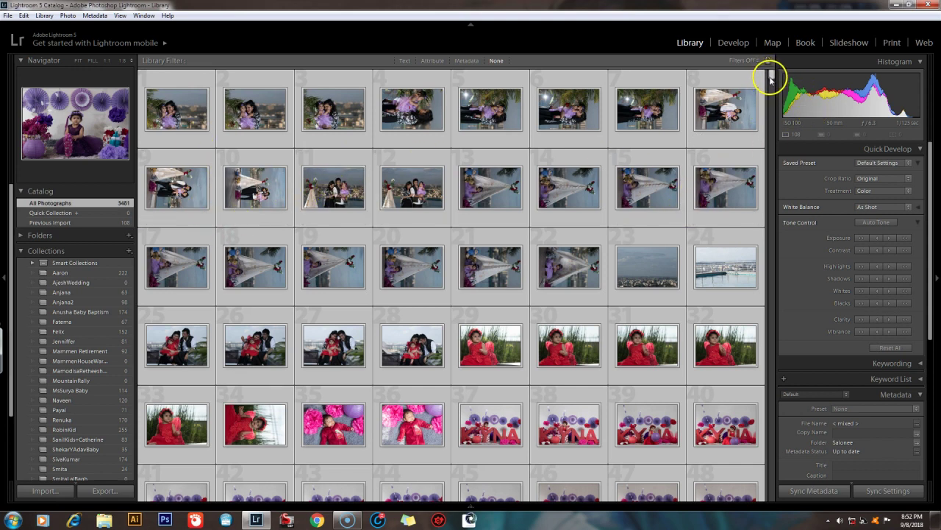
mouse_move(772, 74)
mouse_down()
mouse_move(770, 99)
mouse_move(773, 86)
mouse_up()
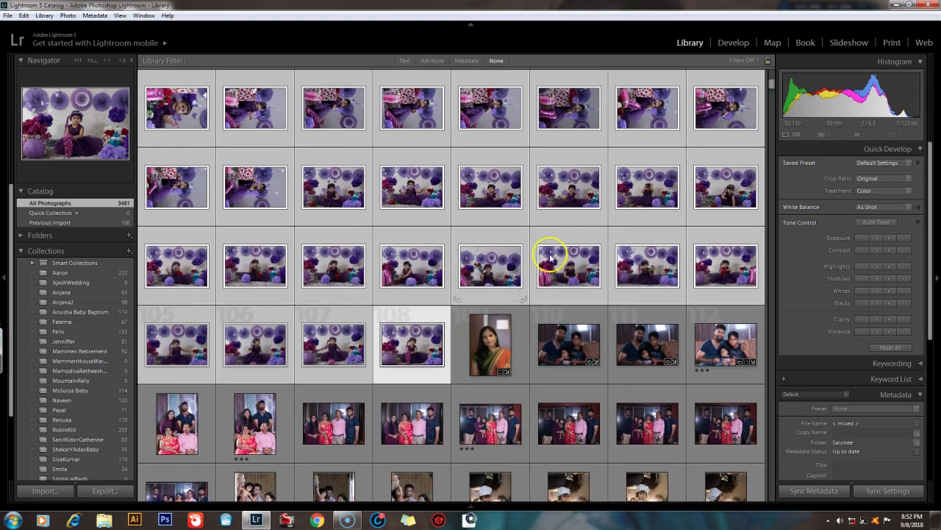
click(471, 340)
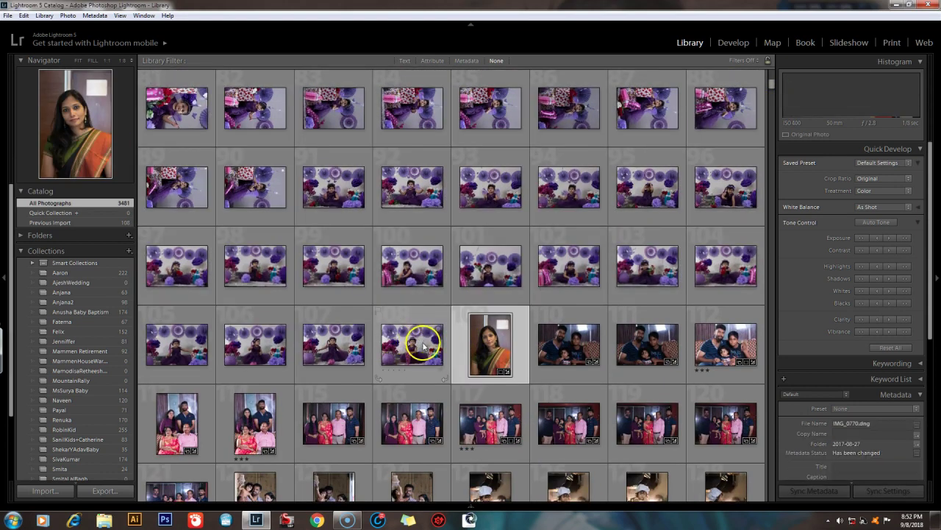
click(405, 347)
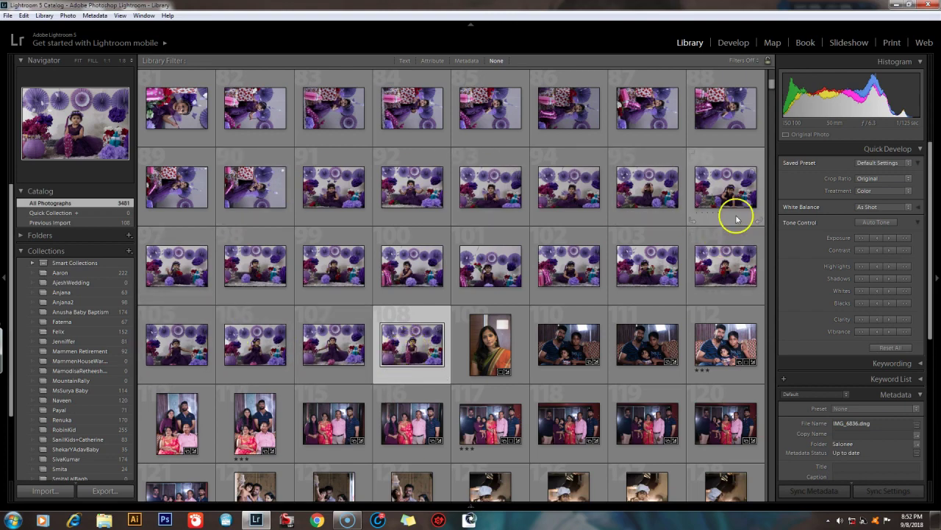
drag(774, 98, 770, 74)
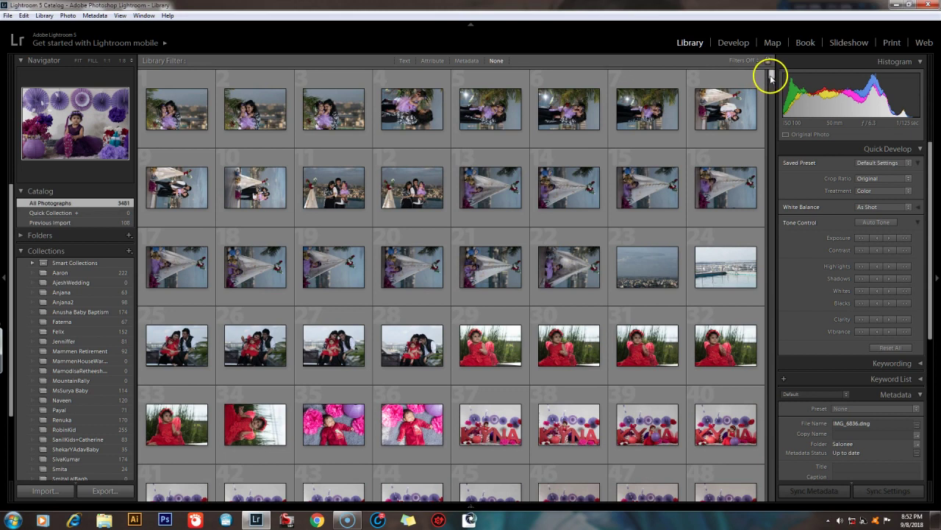
Step: Open photo 13 of the white tent in Loupe view, rotate it 90° counterclockwise, and return to the grid
double_click(497, 188)
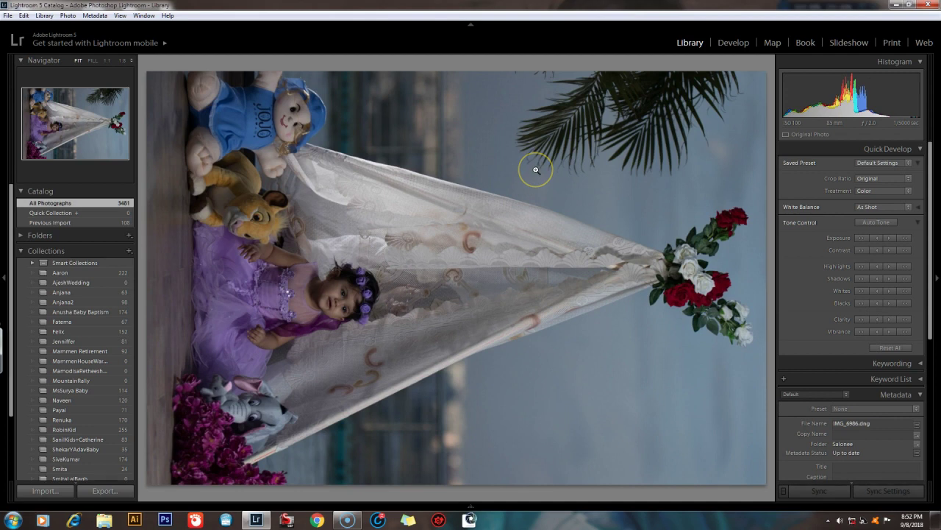
key(ctrl+bracketleft)
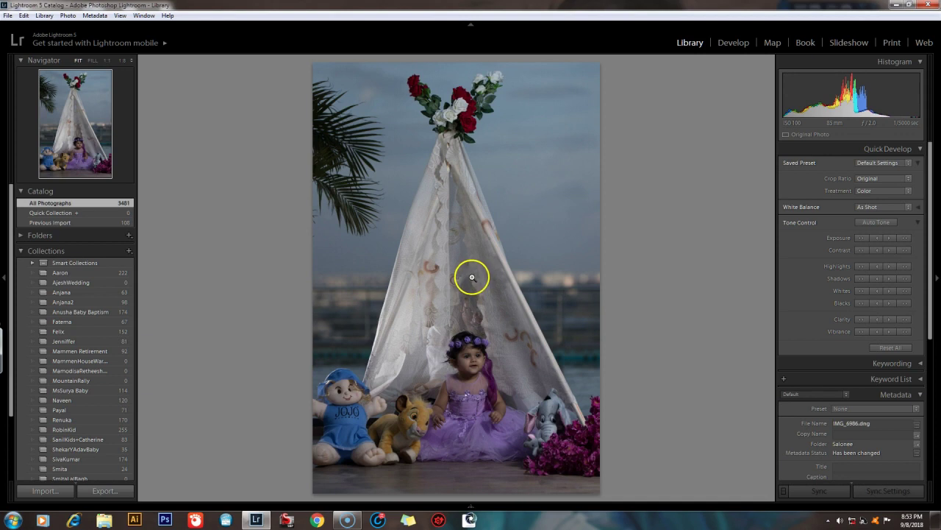
key(backslash)
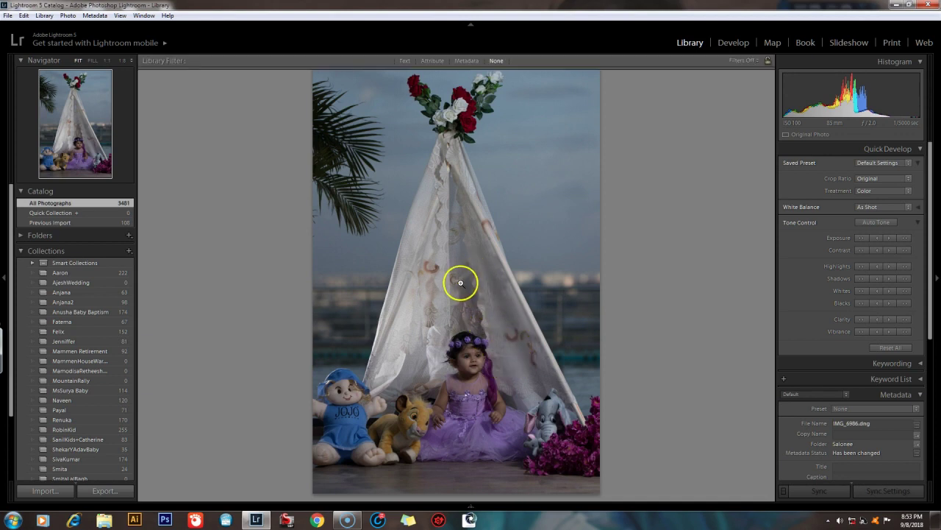
key(g)
mouse_move(770, 77)
mouse_down()
mouse_move(770, 87)
mouse_move(764, 72)
mouse_move(773, 85)
mouse_move(772, 76)
mouse_up()
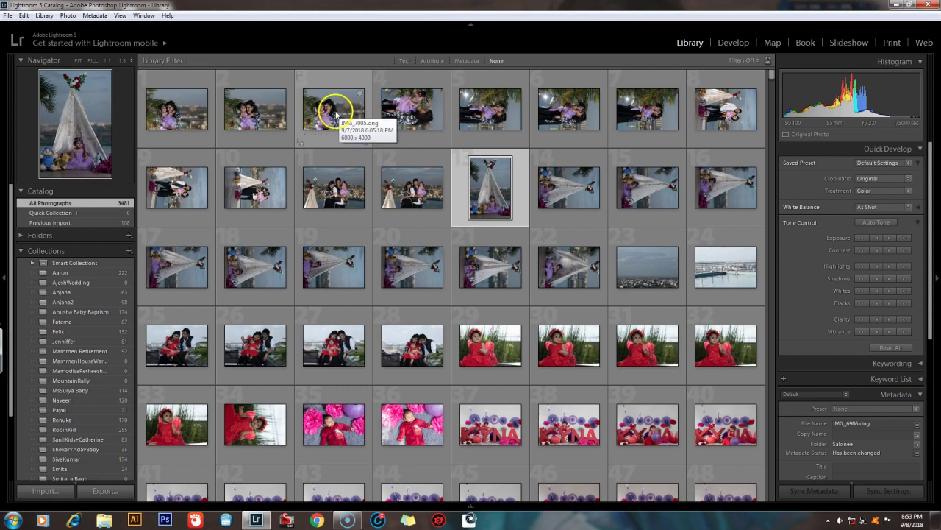
Step: Select photos 4 through 10 together and rotate them 90° counterclockwise so they stand upright
click(409, 107)
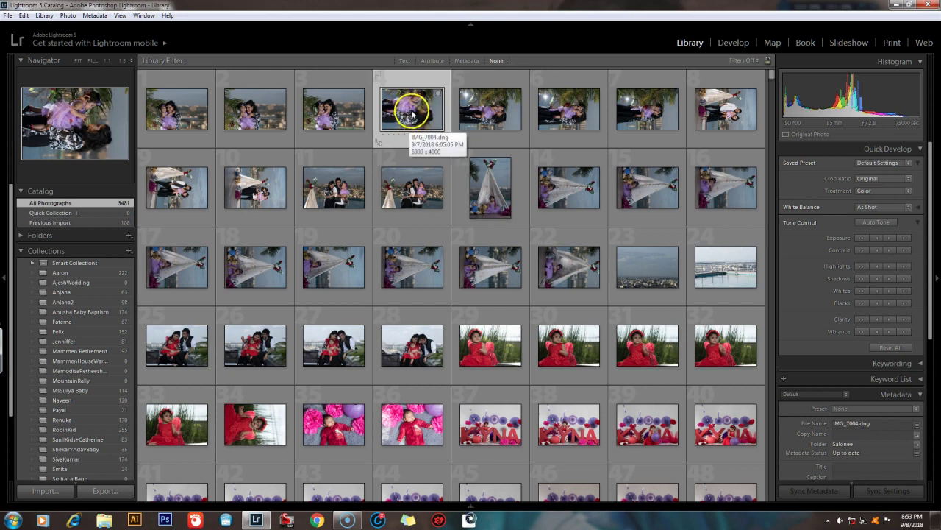
mouse_move(180, 189)
mouse_down()
mouse_move(158, 195)
mouse_move(303, 195)
mouse_up()
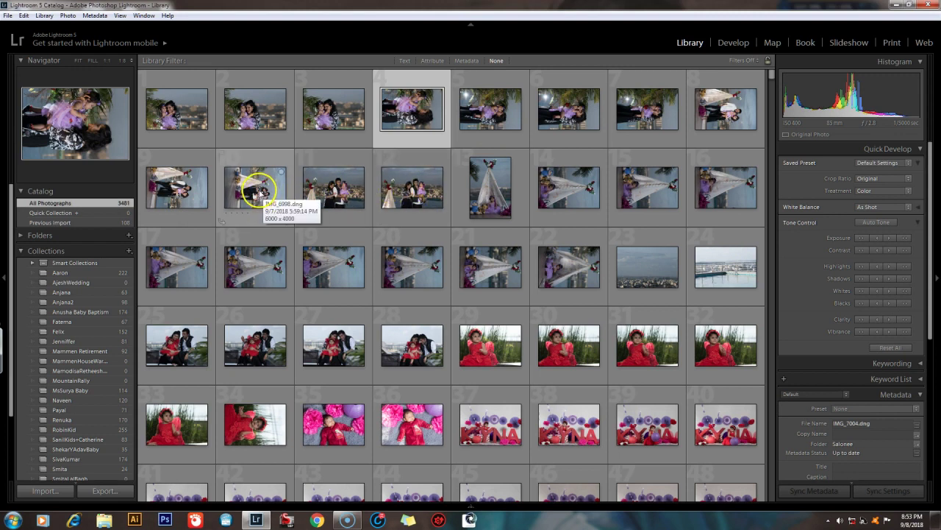
key(shift)
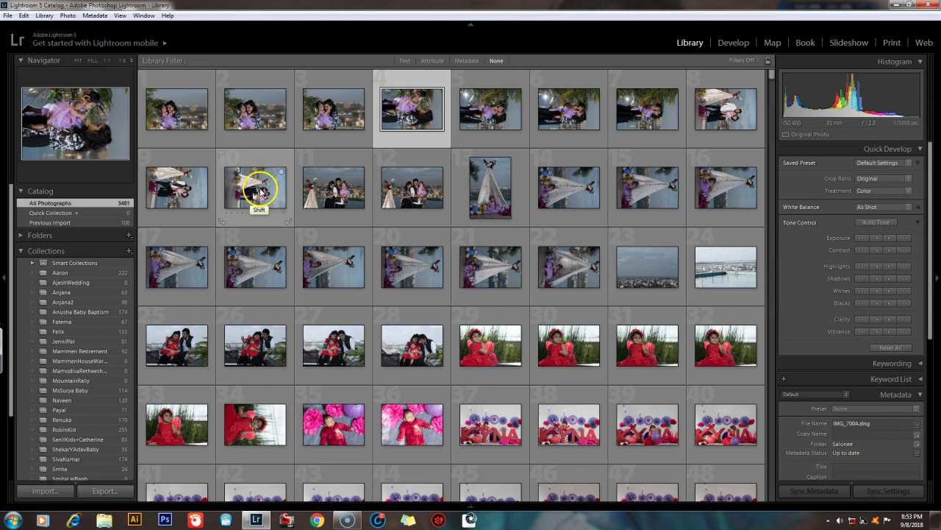
shift+click(261, 190)
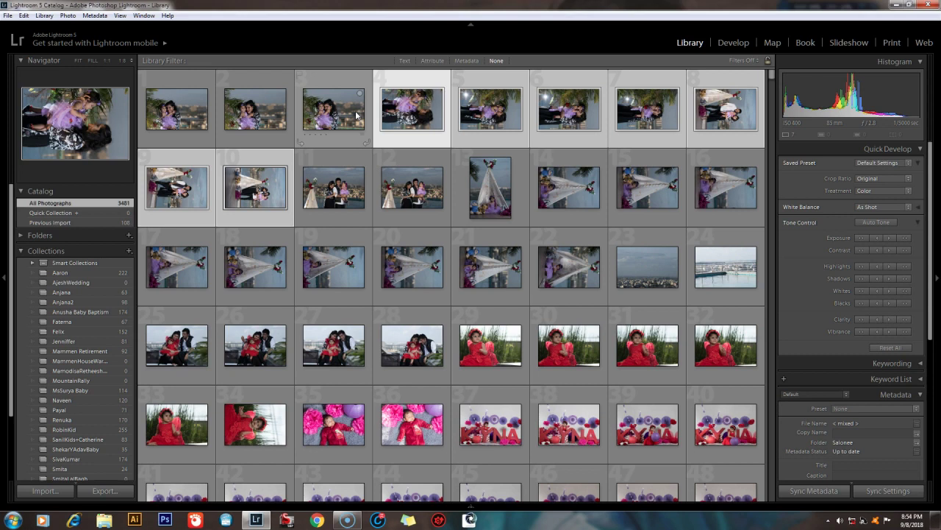
key(ctrl+])
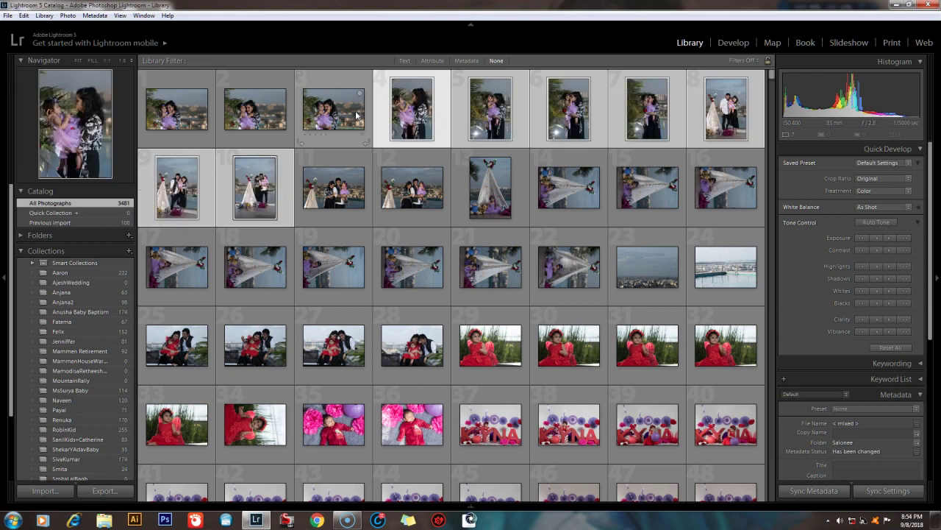
key(ctrl+])
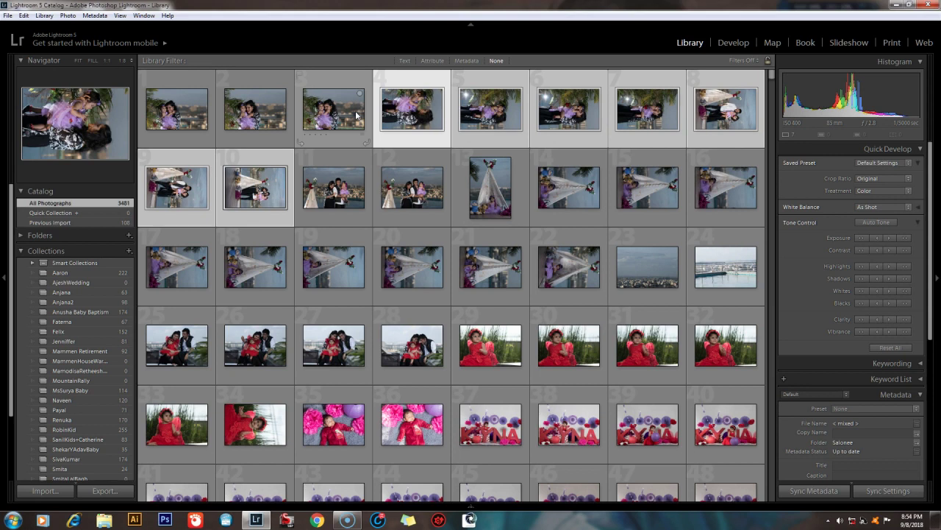
key(ctrl+[)
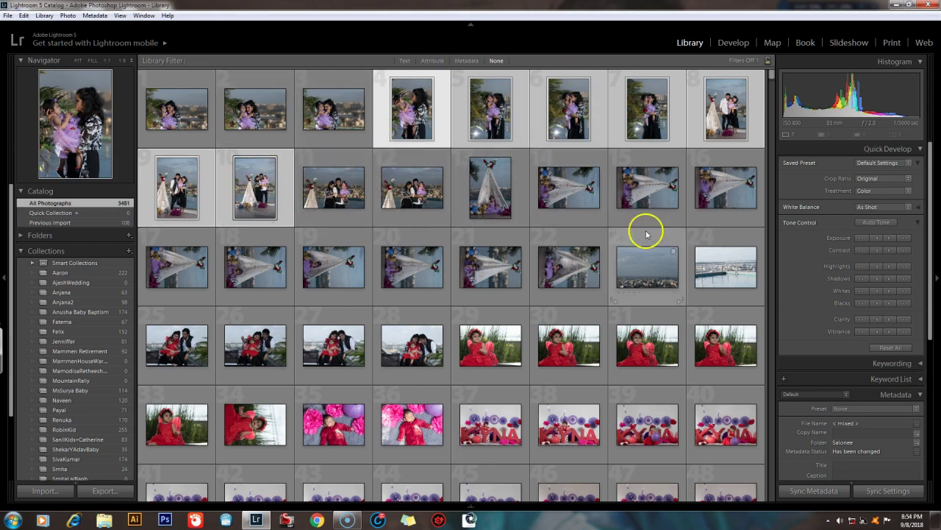
Step: Select the sideways tent photos 14 through 22 and rotate them all 90° counterclockwise
click(568, 196)
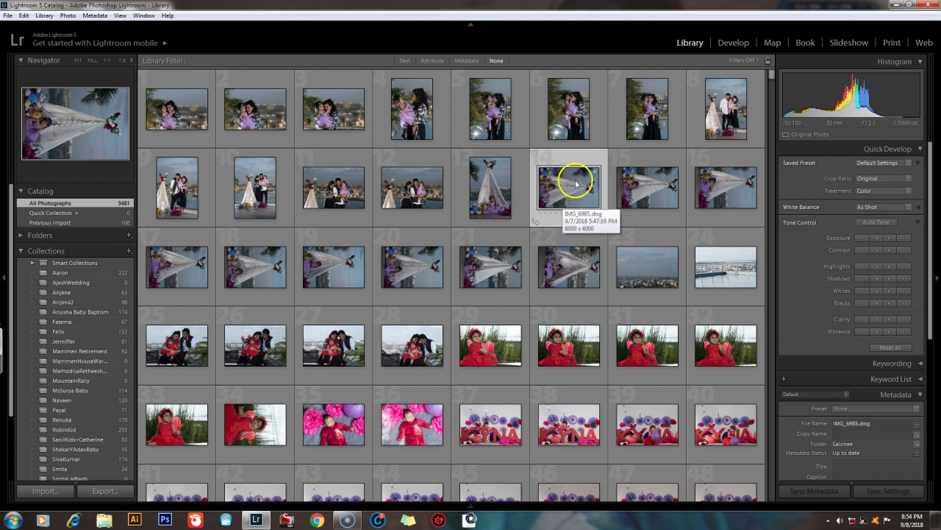
drag(560, 197, 564, 268)
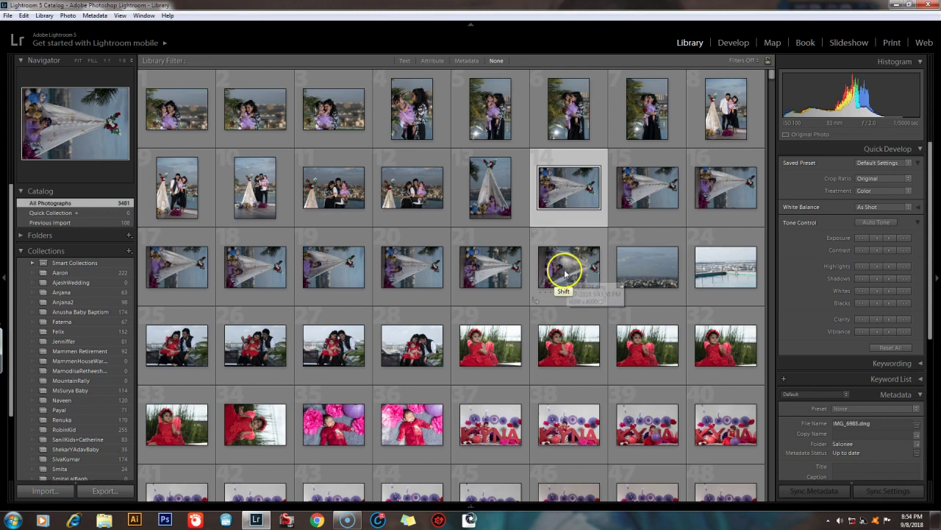
shift+click(567, 272)
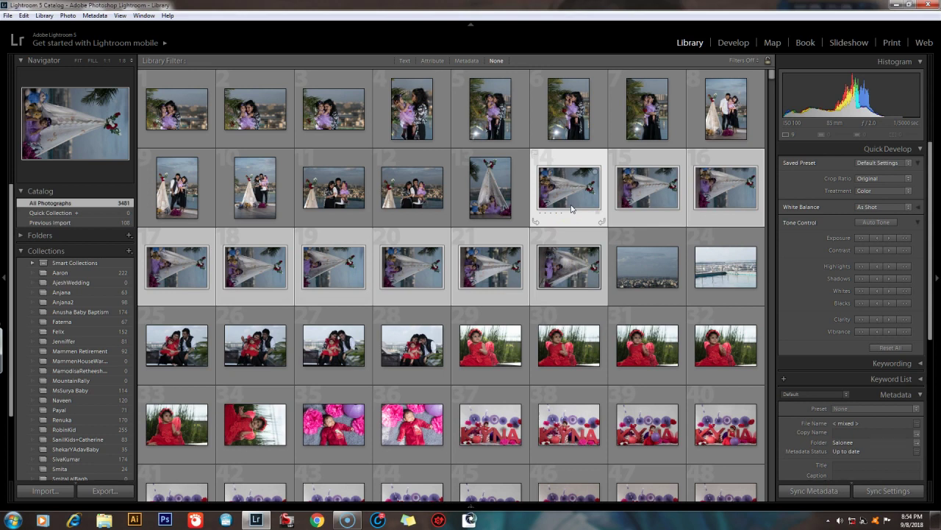
key(ctrl+bracketleft)
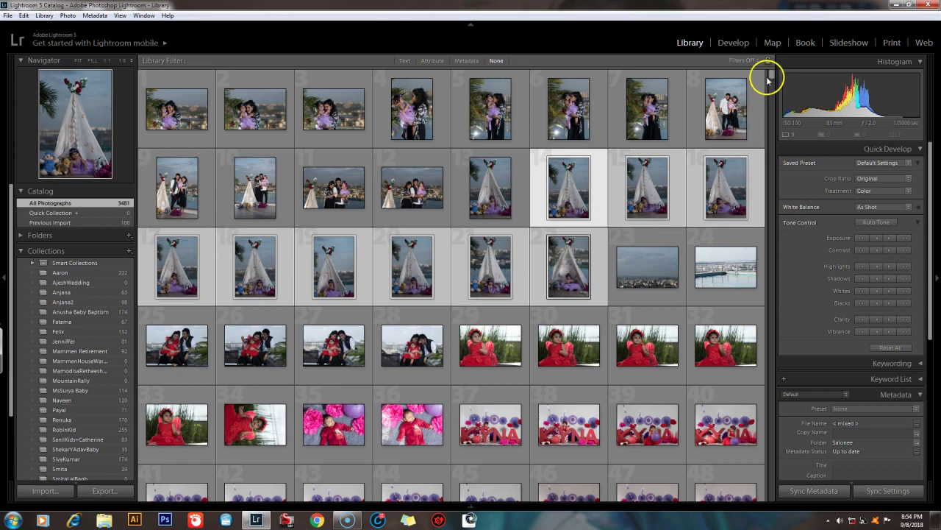
Step: Find the remaining sideways photos, 81 through 90, and rotate them together 90° counterclockwise
scroll(771, 79, down, 4)
scroll(771, 79, up, 2)
scroll(771, 80, down, 2)
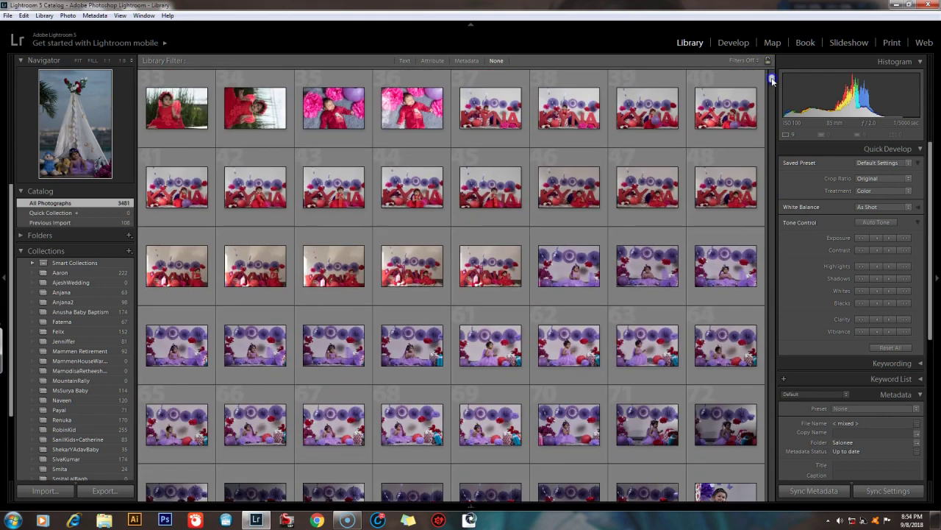
scroll(771, 80, up, 3)
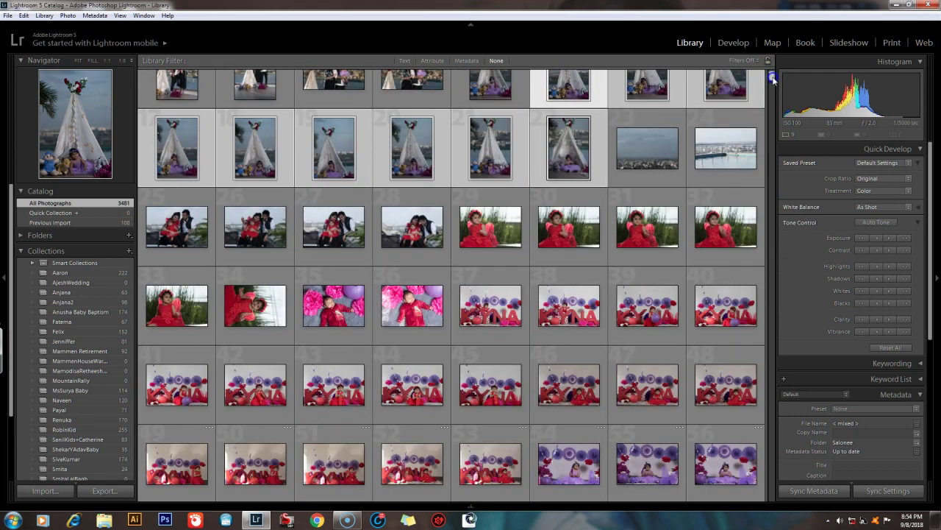
scroll(773, 80, down, 6)
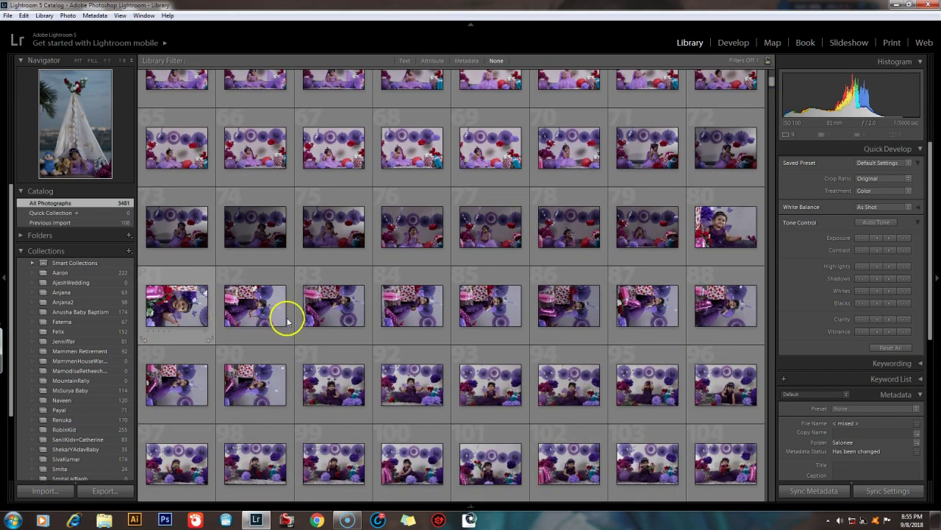
shift+click(259, 384)
key(ctrl+bracketleft)
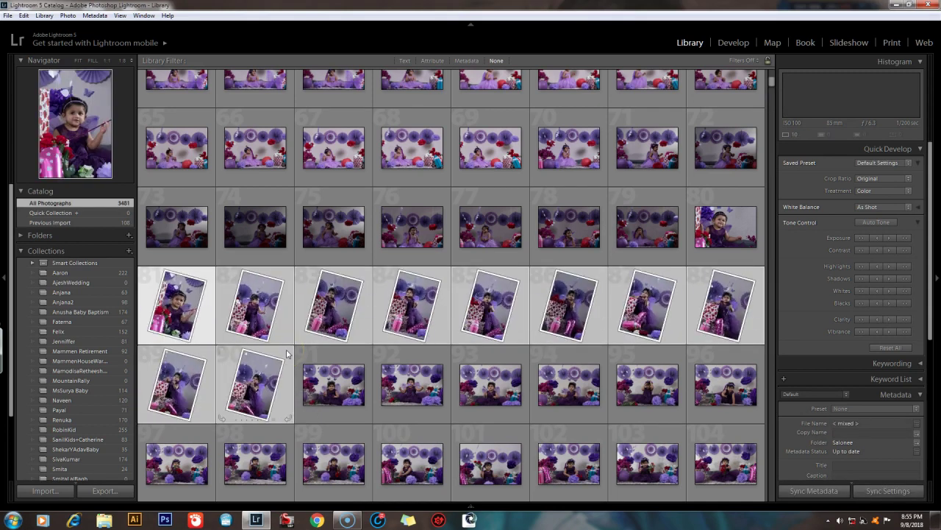
Step: Check the Quick Collection and its available options, and return to All Photographs
drag(773, 84, 773, 70)
click(763, 118)
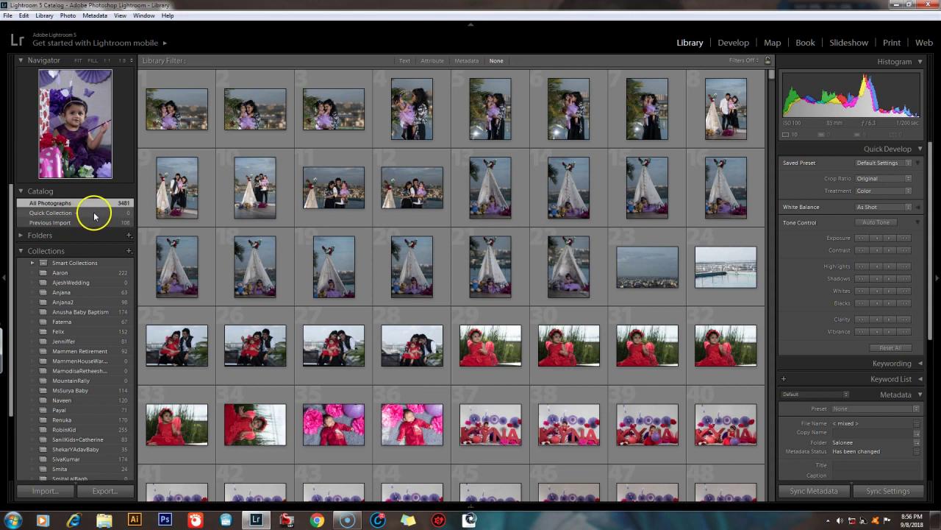
click(90, 213)
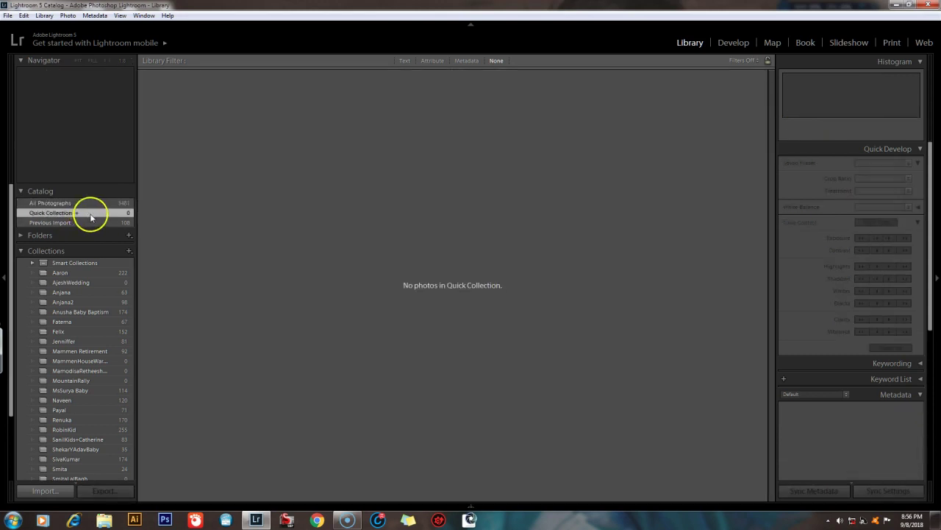
right_click(85, 214)
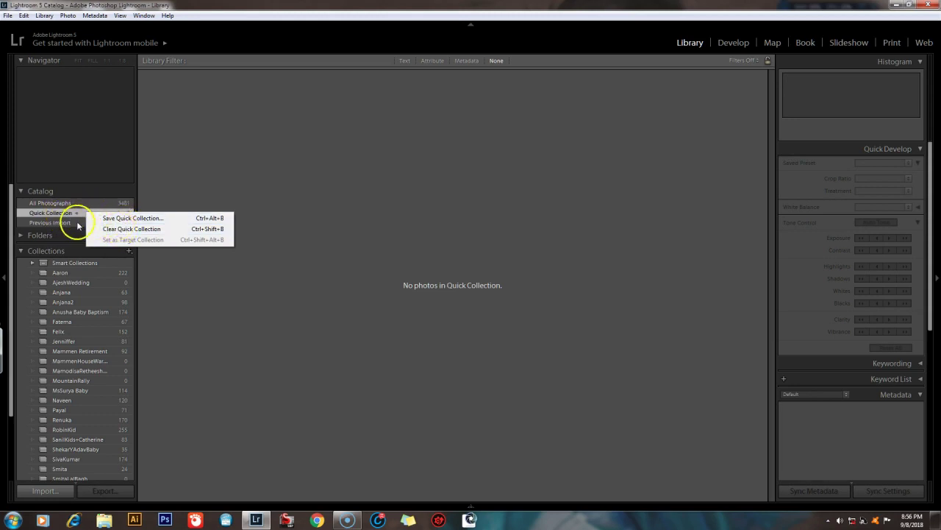
click(65, 203)
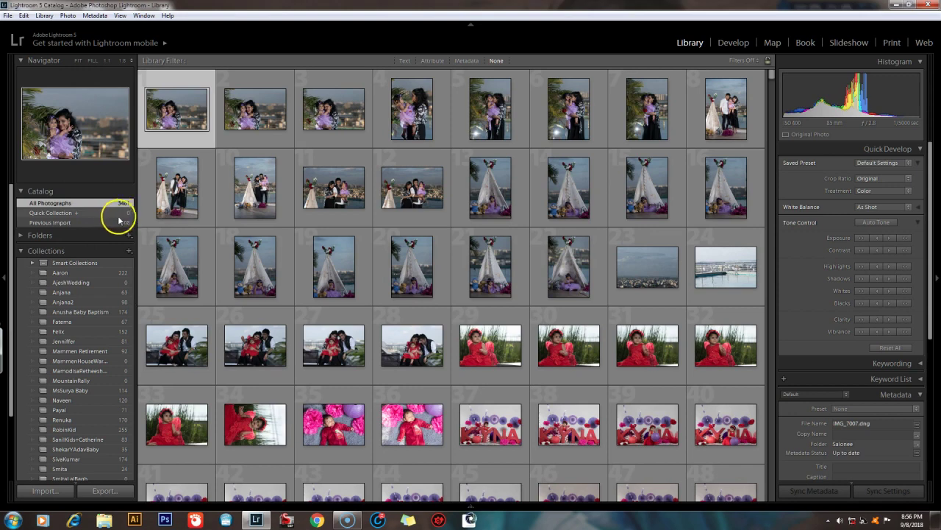
Step: Look through the photos of the Previous Import and switch back to All Photographs
click(92, 223)
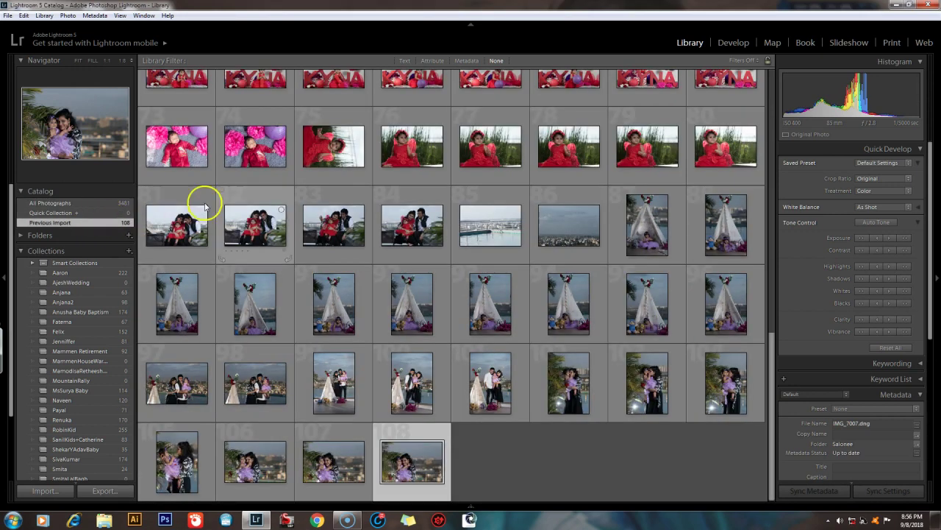
drag(774, 340, 757, 84)
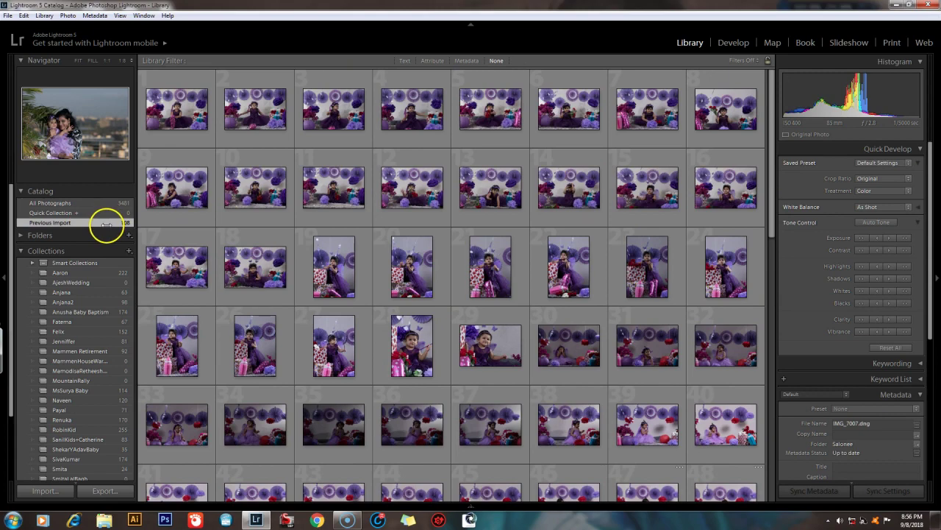
drag(772, 169, 700, 120)
click(77, 203)
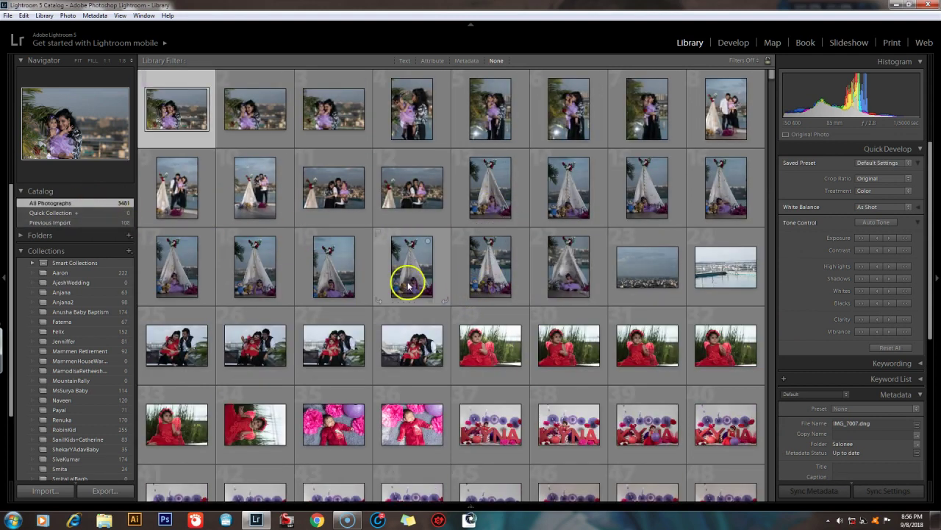
Step: Select photos 19 through 26 as a range and replace that selection with photo 12 alone
click(332, 267)
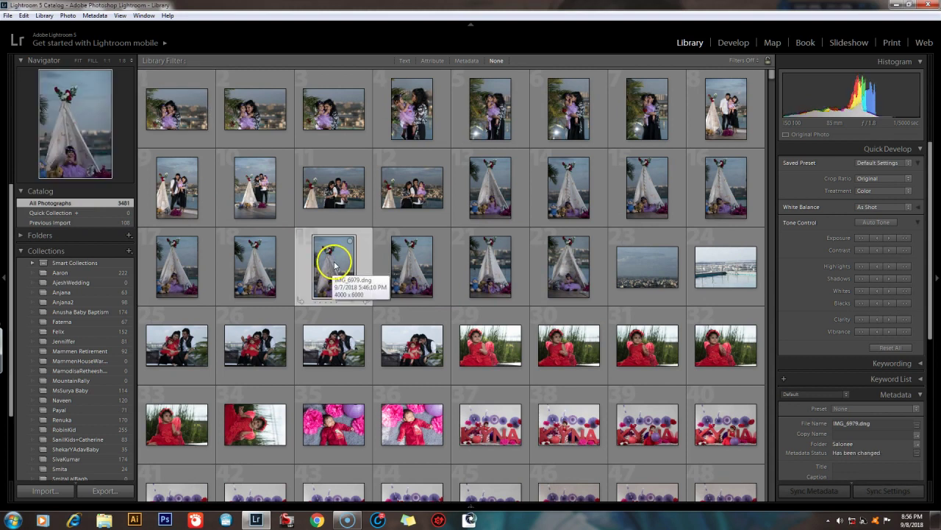
shift+click(261, 344)
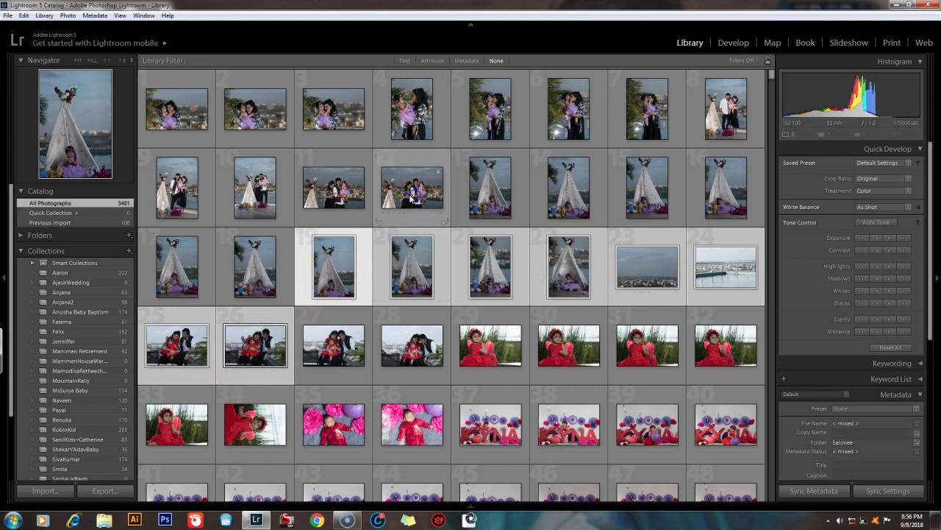
click(412, 194)
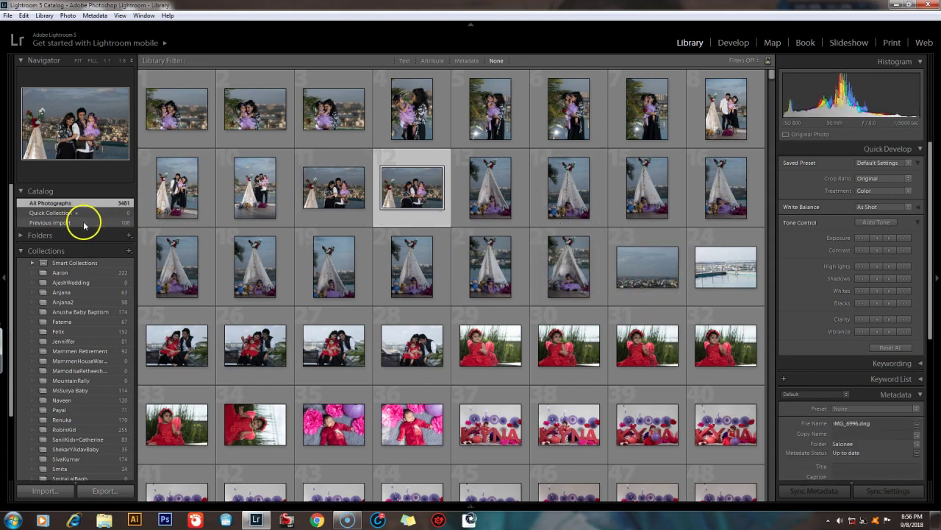
Step: Switch to the Previous Import and look through its photos down to the last one and back to the first
click(84, 223)
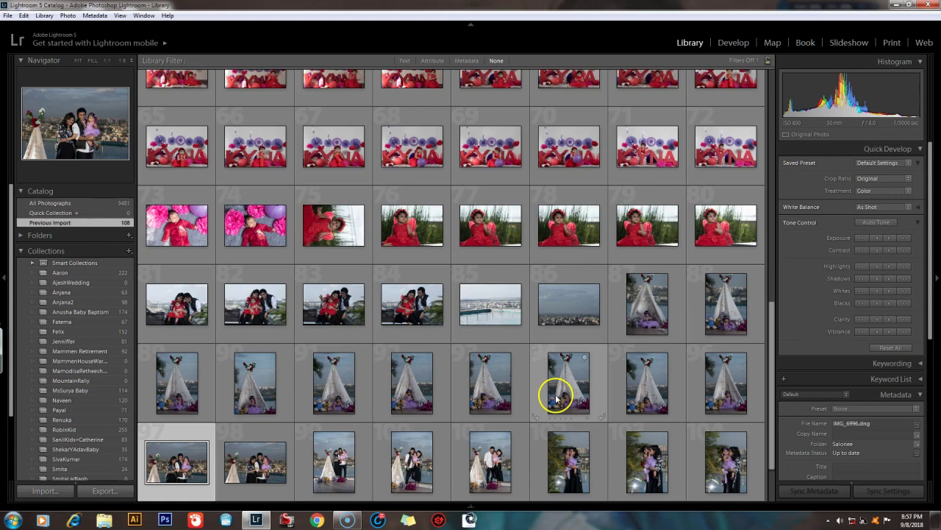
drag(771, 309, 777, 440)
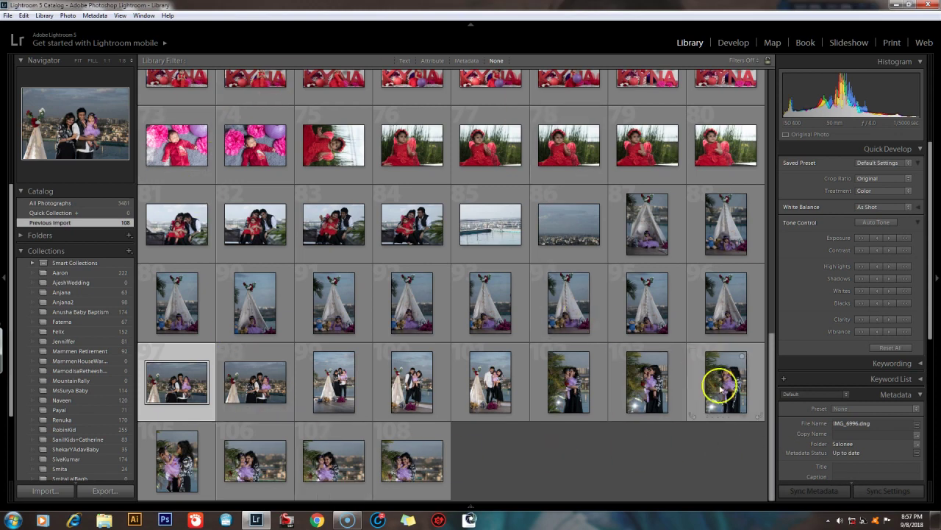
drag(765, 356, 774, 71)
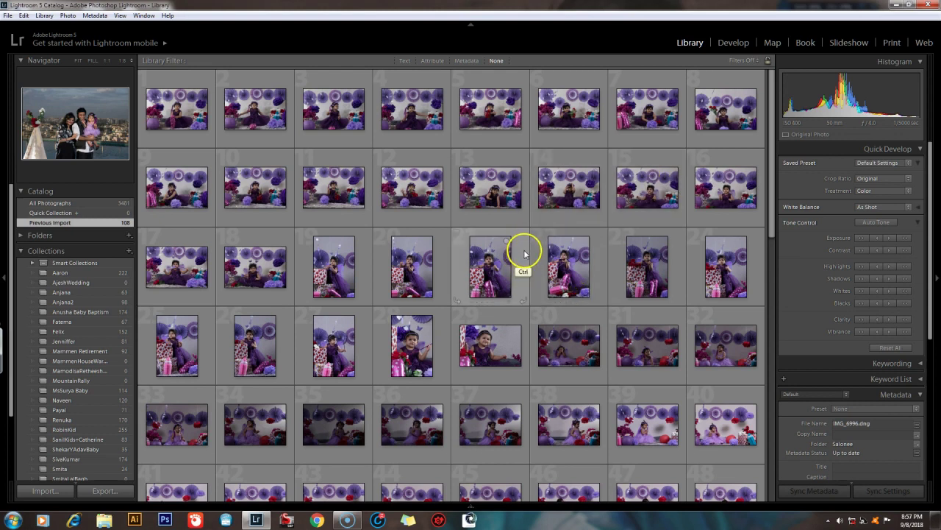
Step: Select all photos of the Previous Import and add them to the Quick Collection
key(ctrl+a)
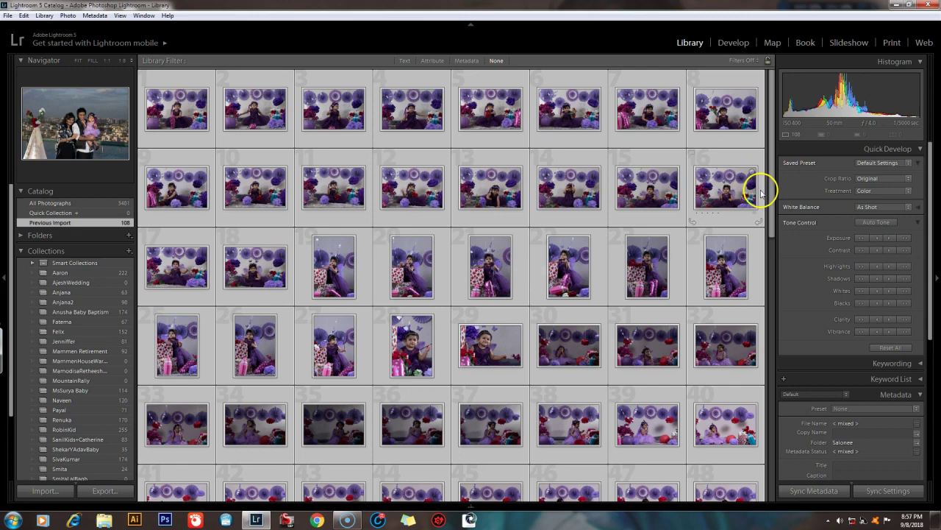
drag(772, 200, 753, 443)
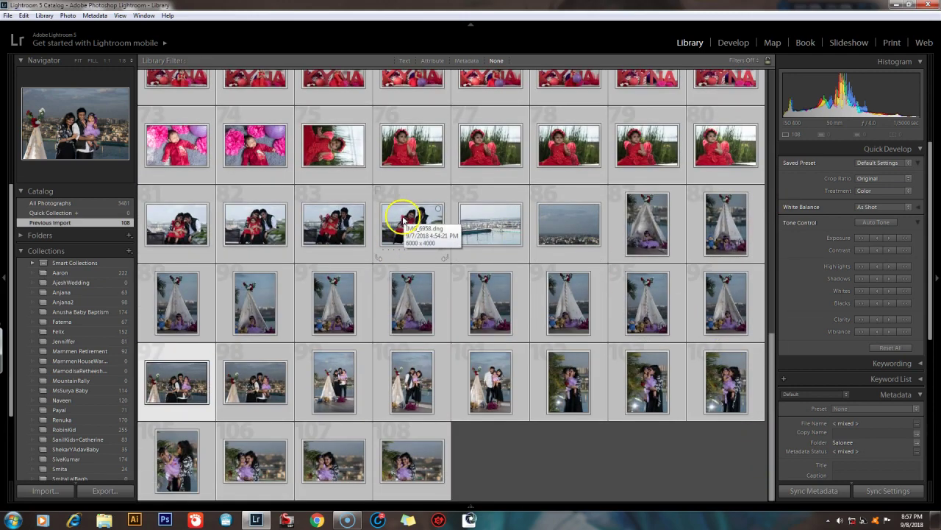
right_click(403, 218)
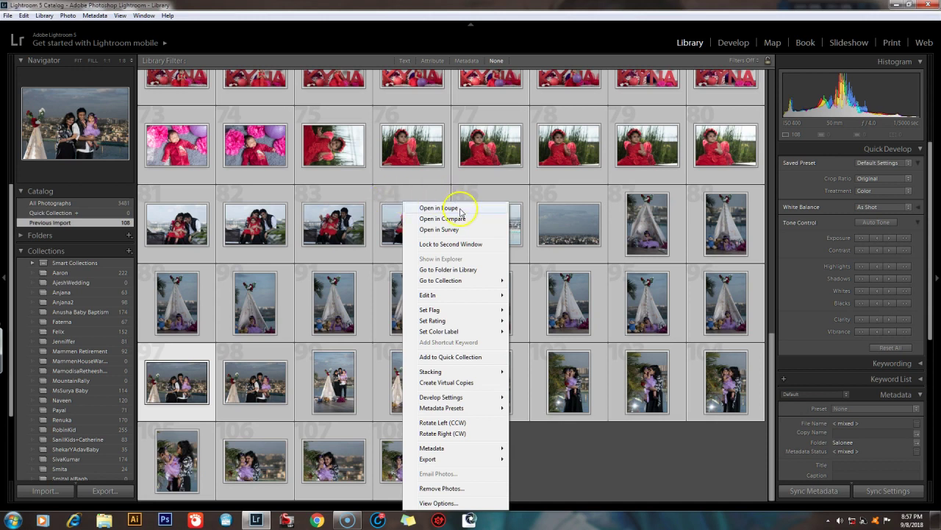
click(471, 358)
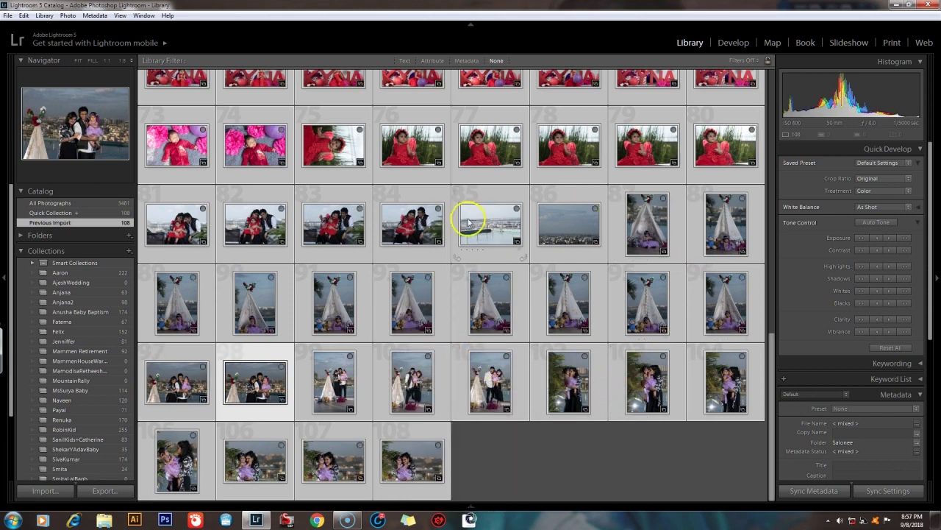
Step: Compare the Quick Collection with the Previous Import, ending at the start of the Quick Collection's photos
click(85, 213)
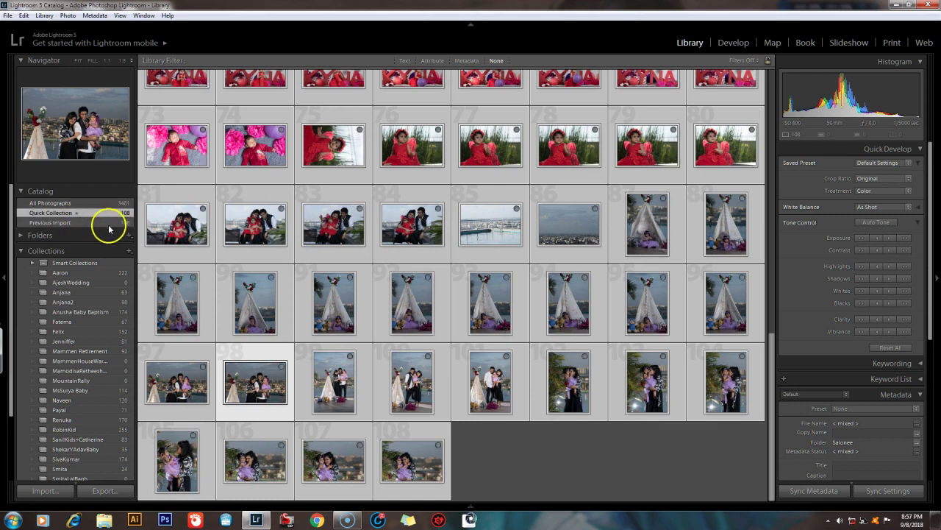
click(109, 222)
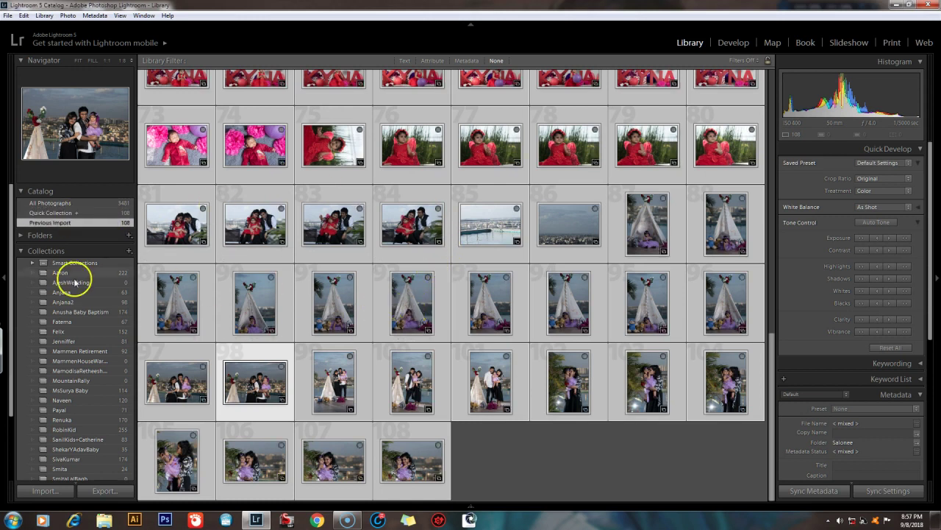
click(74, 212)
click(84, 222)
click(103, 213)
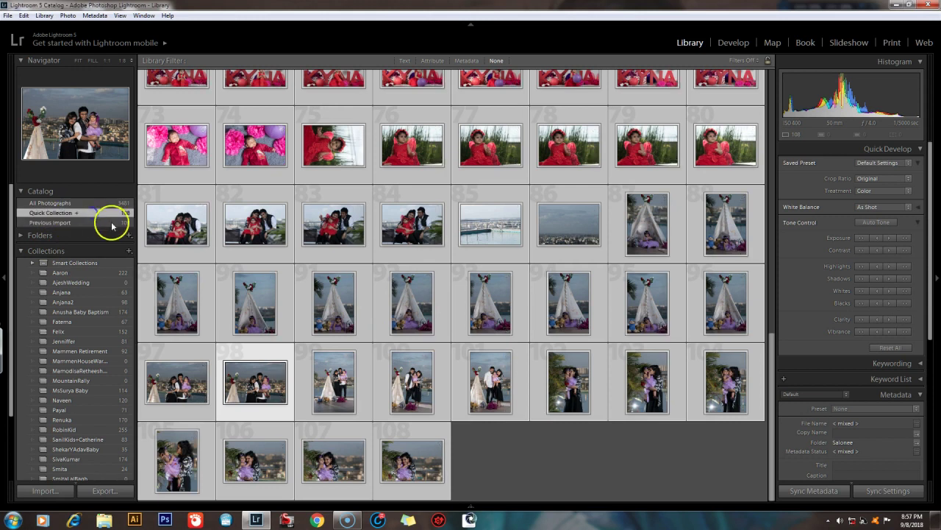
click(83, 221)
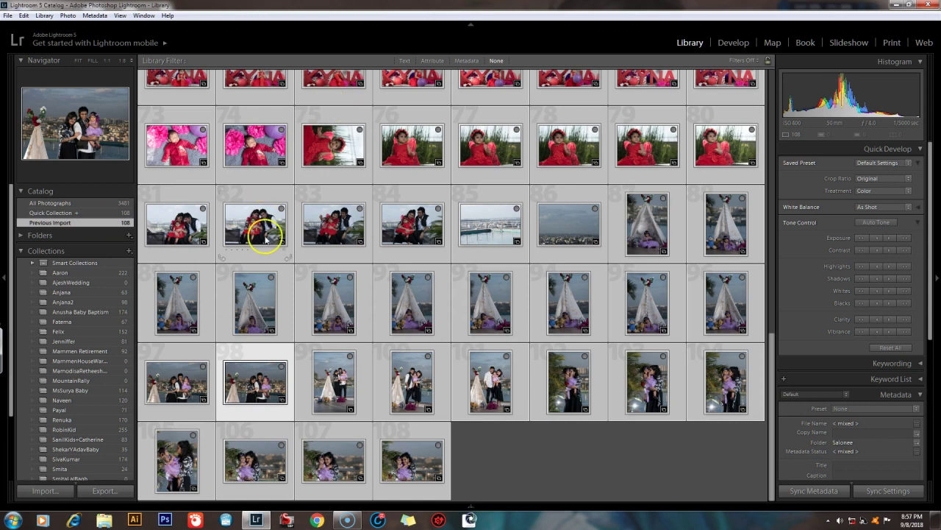
click(70, 212)
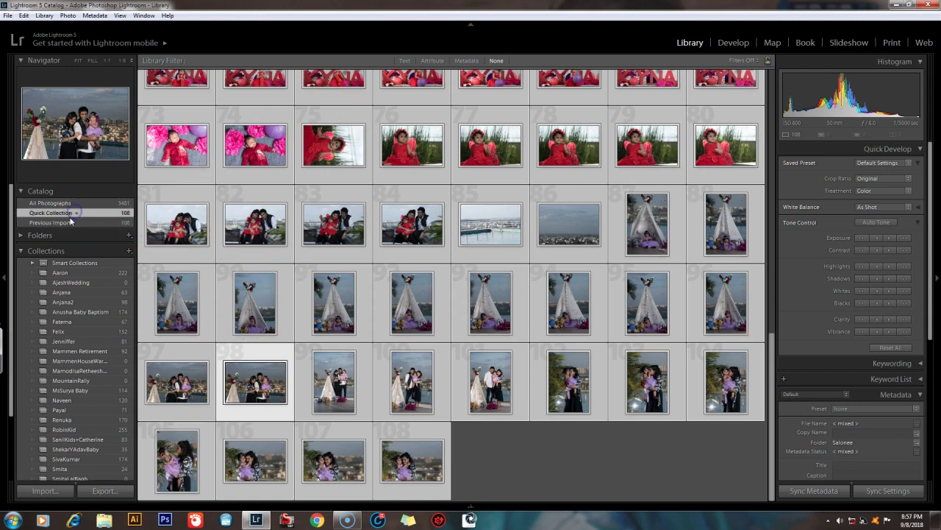
scroll(758, 233, up, 10)
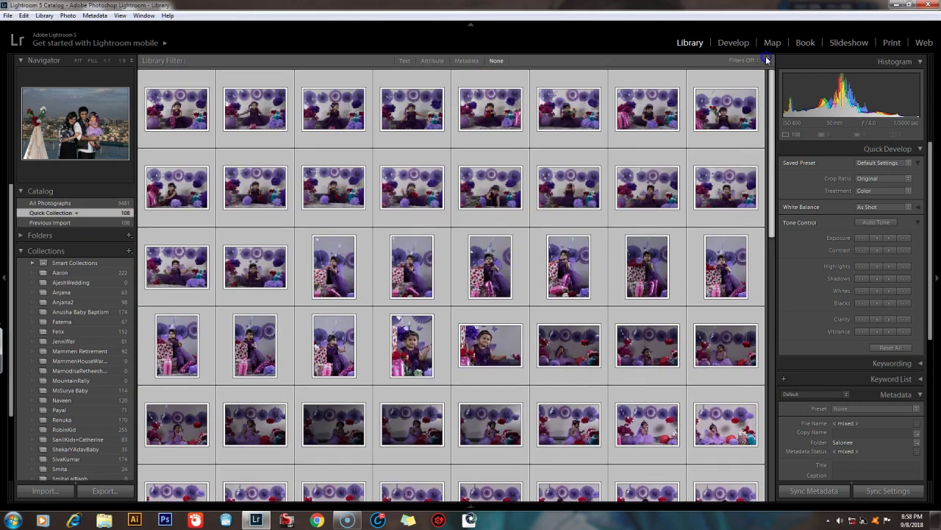
Step: Save the Quick Collection as a new collection named after the client, with Clear Quick Collection After Saving enabled
click(64, 213)
right_click(65, 213)
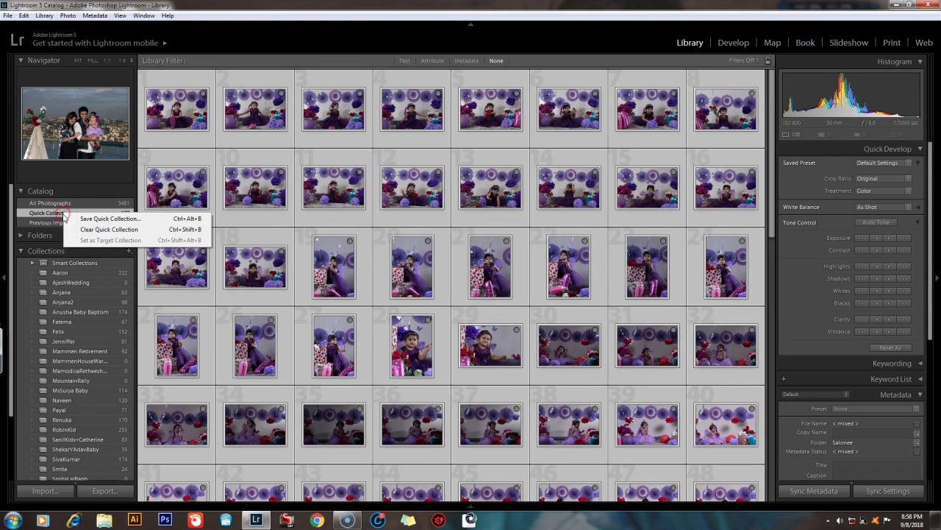
click(104, 218)
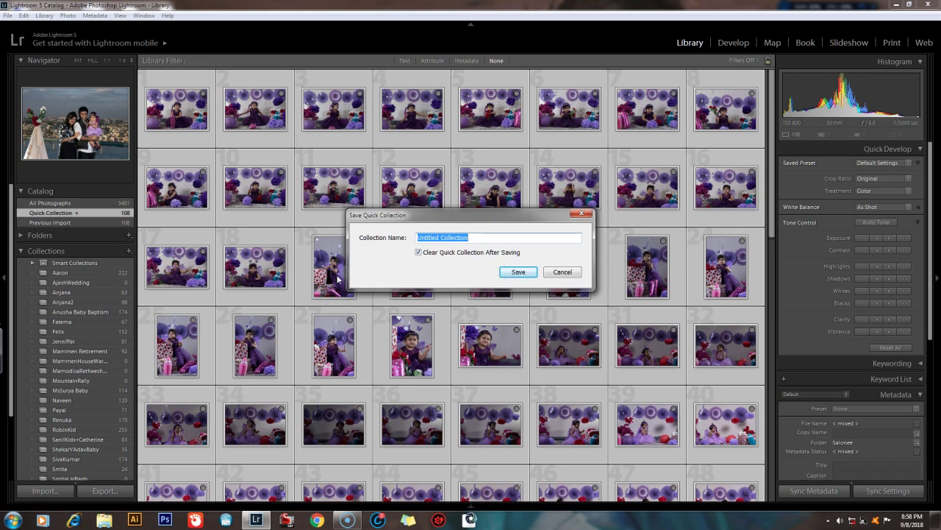
text(Salonee)
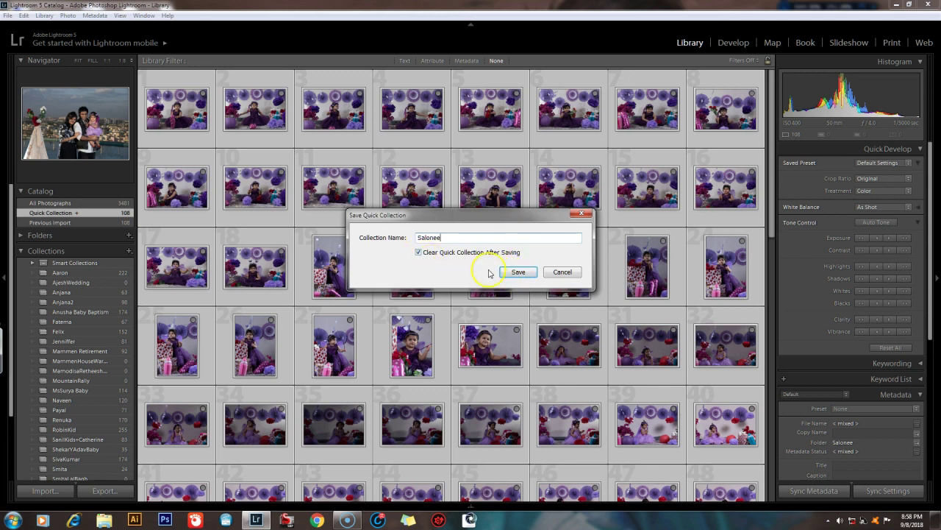
click(519, 272)
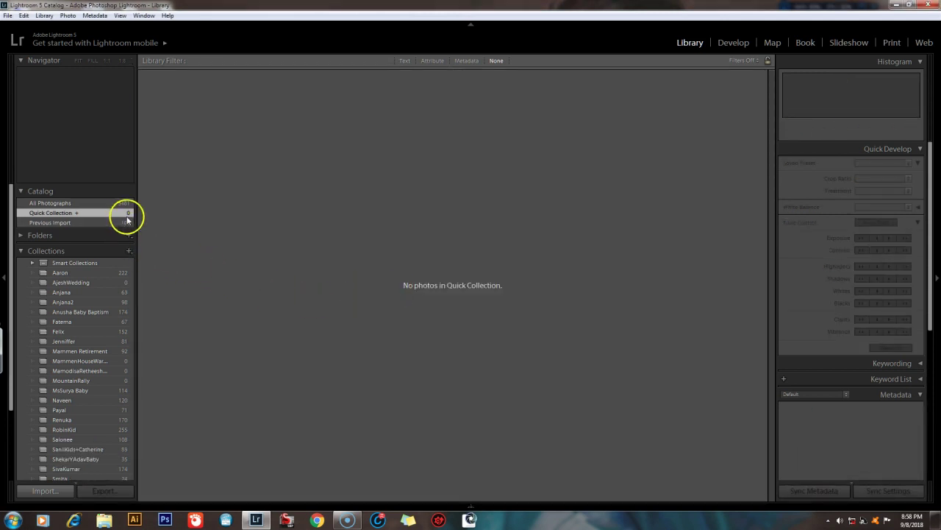
Step: View the photos in the newly saved client collection, compare with the collection listed just above it, and return to the new one
click(73, 439)
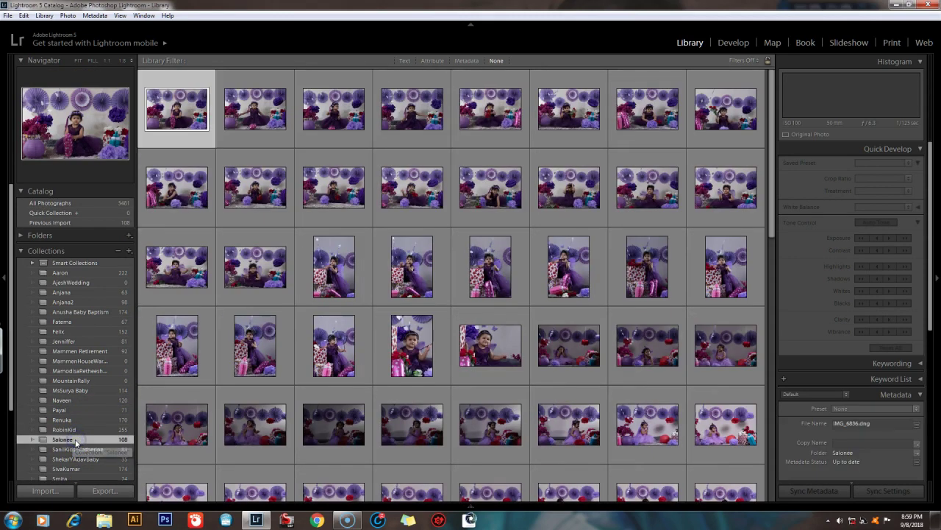
mouse_move(772, 232)
mouse_down()
mouse_move(757, 435)
mouse_move(770, 383)
mouse_move(772, 221)
mouse_up()
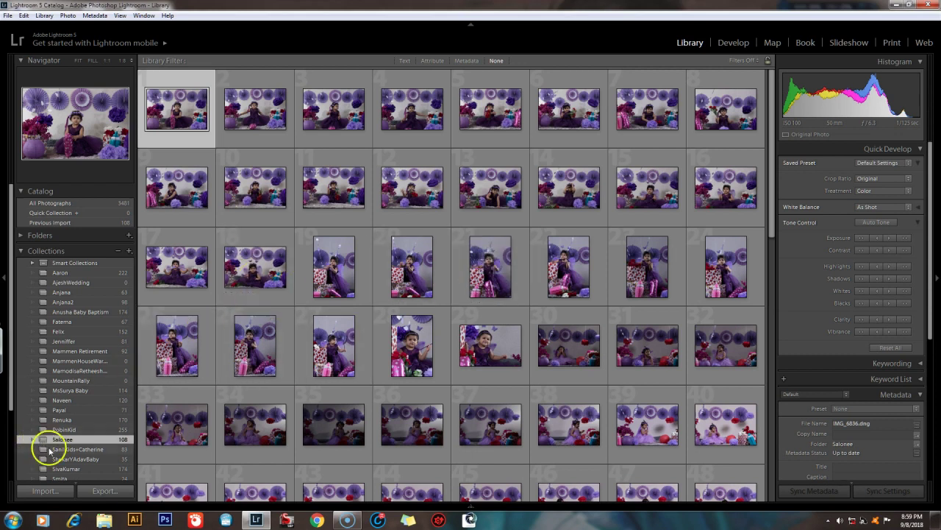
click(75, 430)
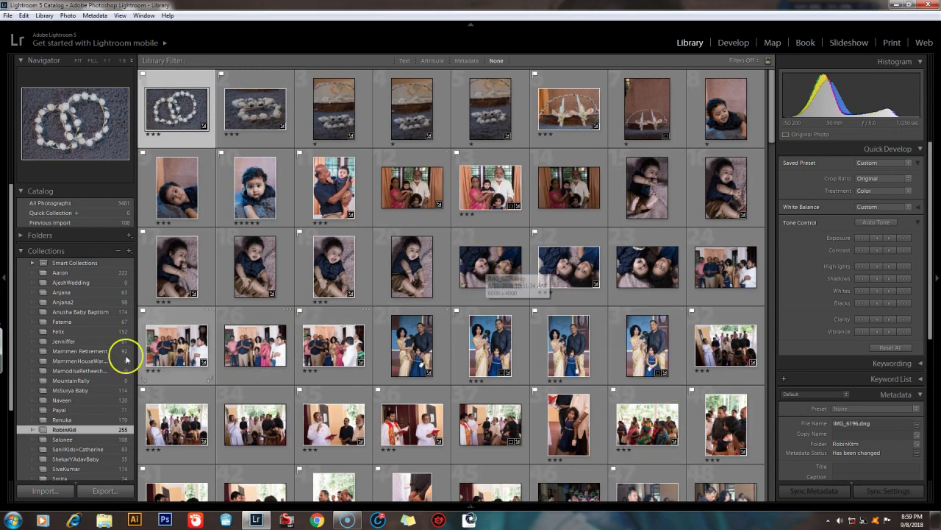
click(62, 439)
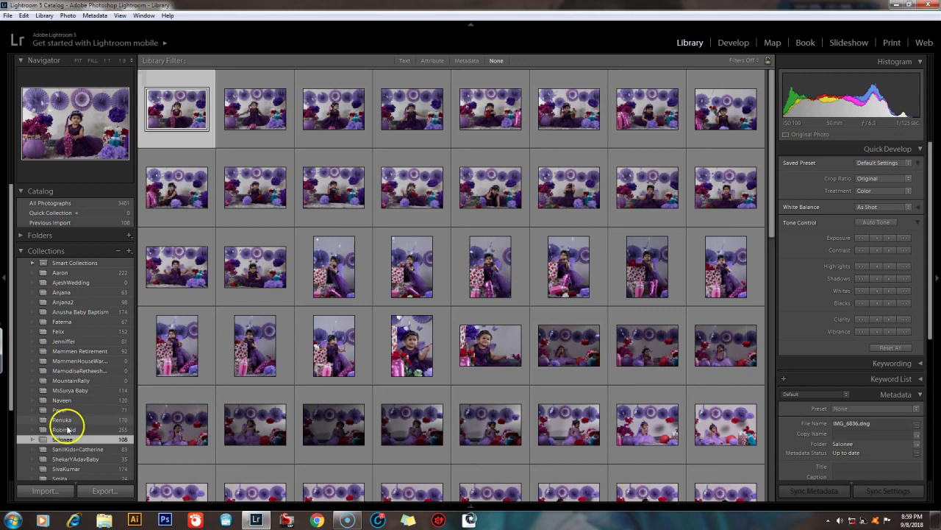